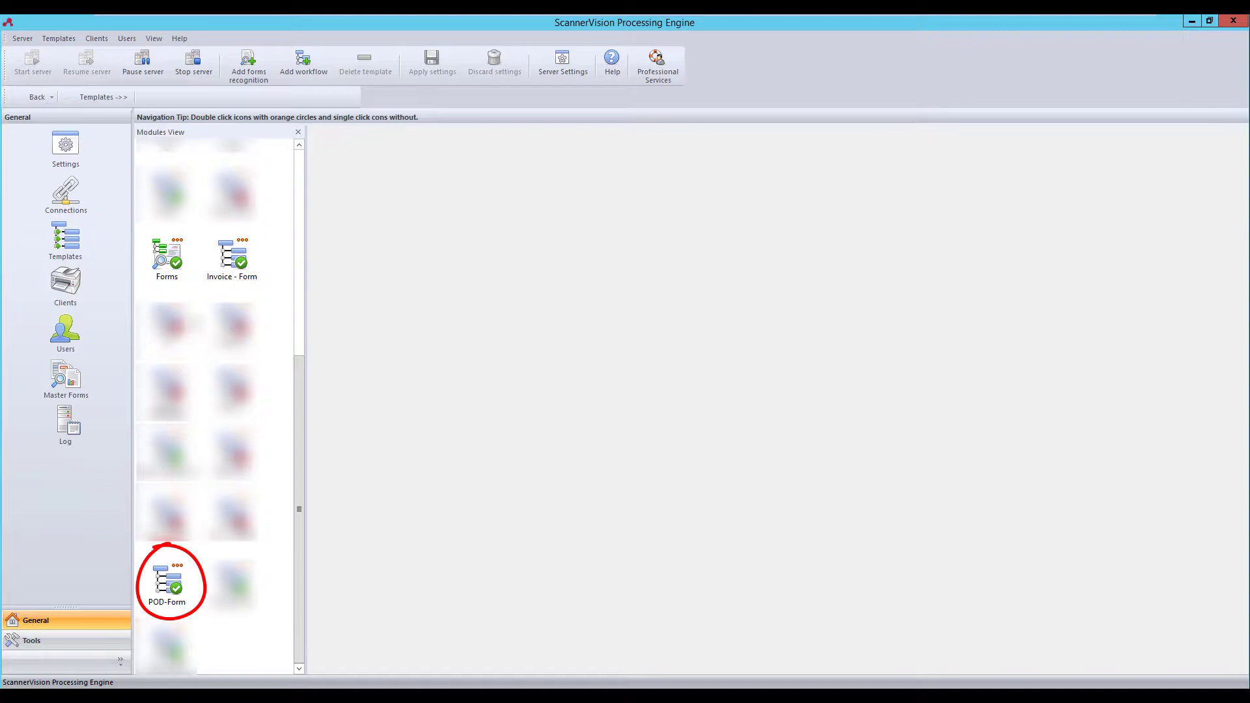
Step: Review the Forms template's capture settings for the hot folder, FTP server, mail server and client capture
double_click(170, 248)
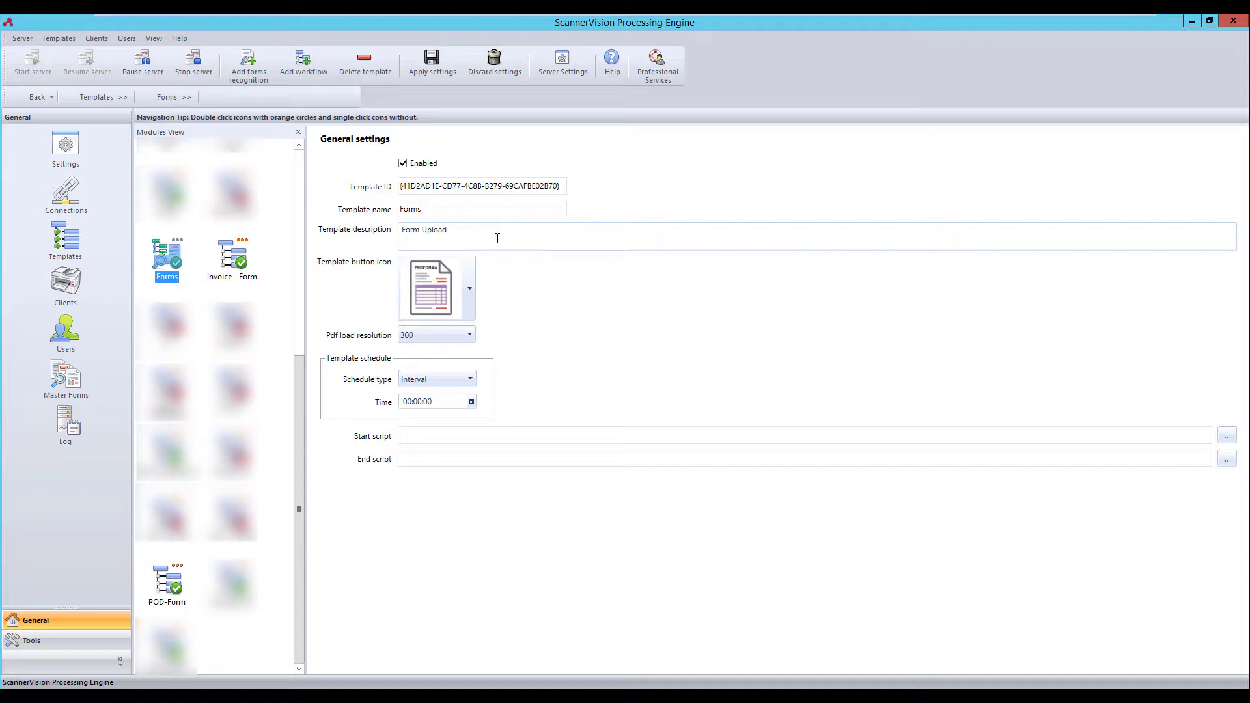
double_click(175, 252)
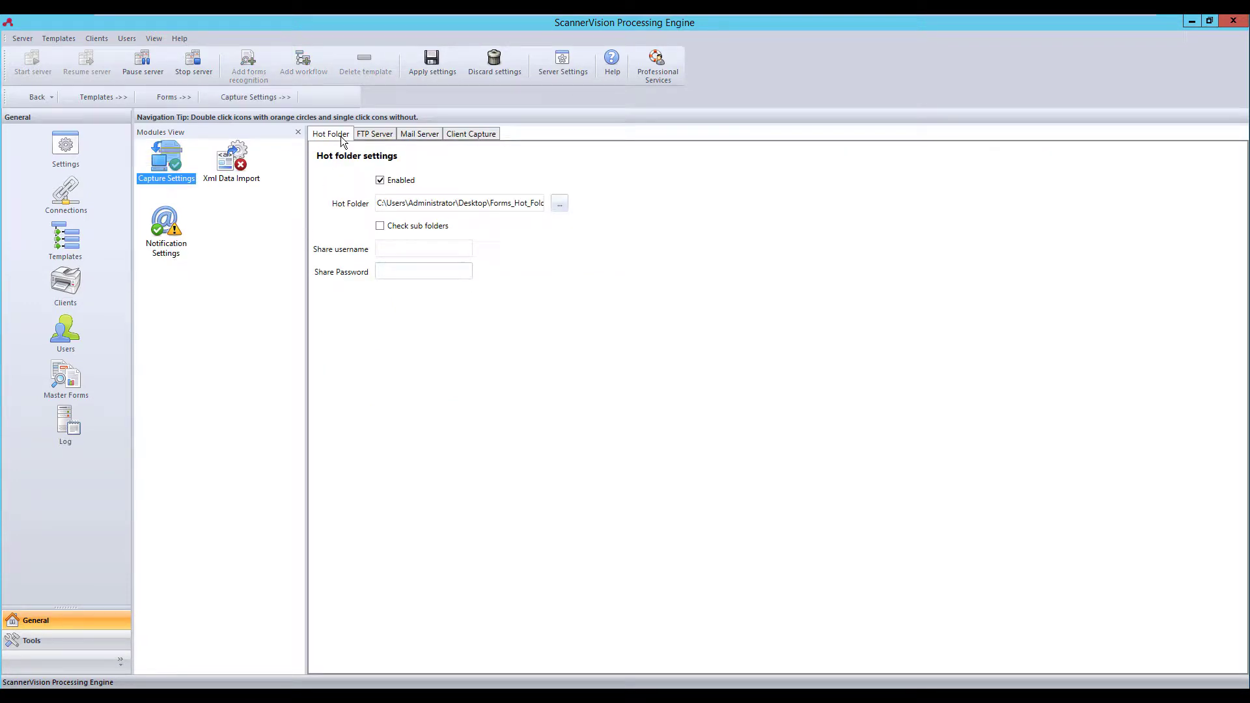
left_click(370, 136)
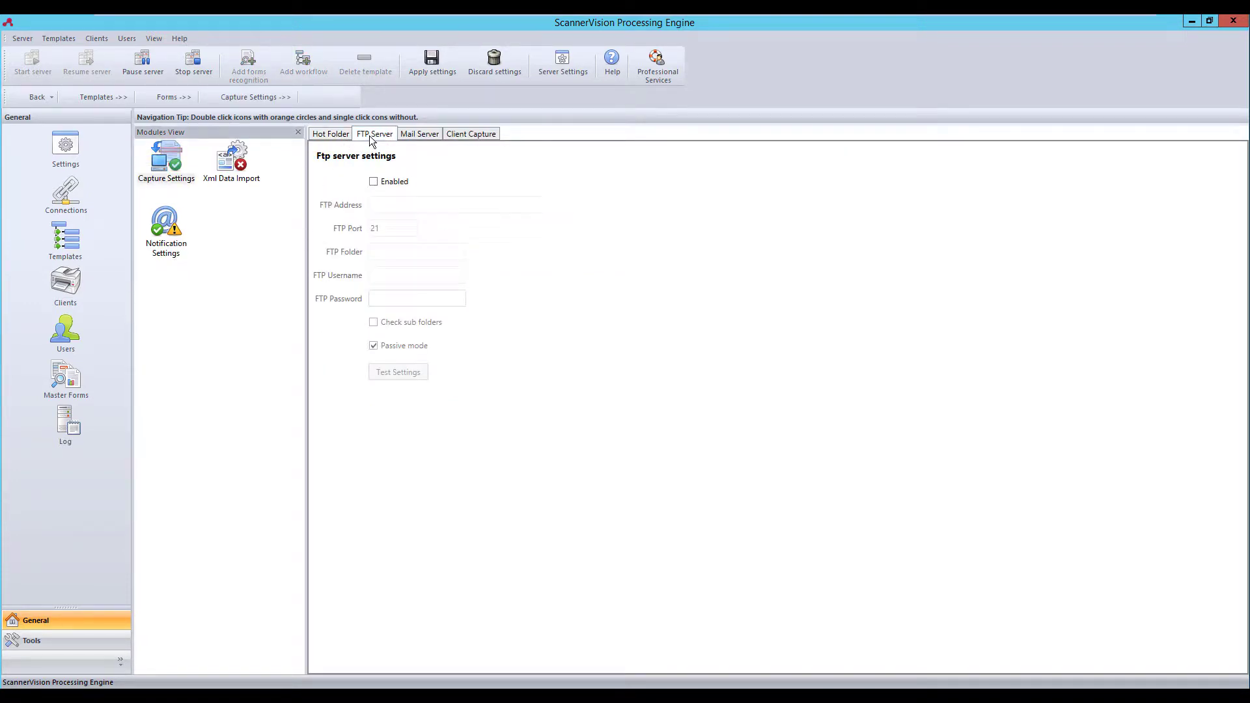
left_click(418, 136)
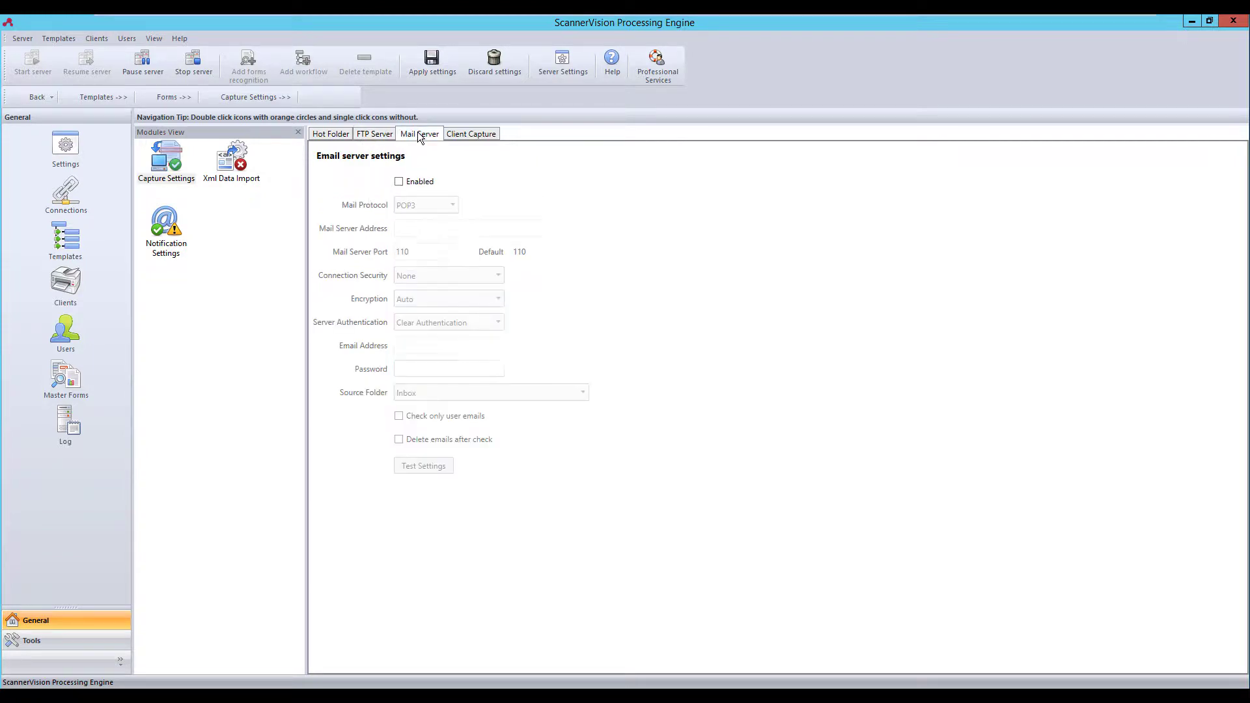
left_click(482, 134)
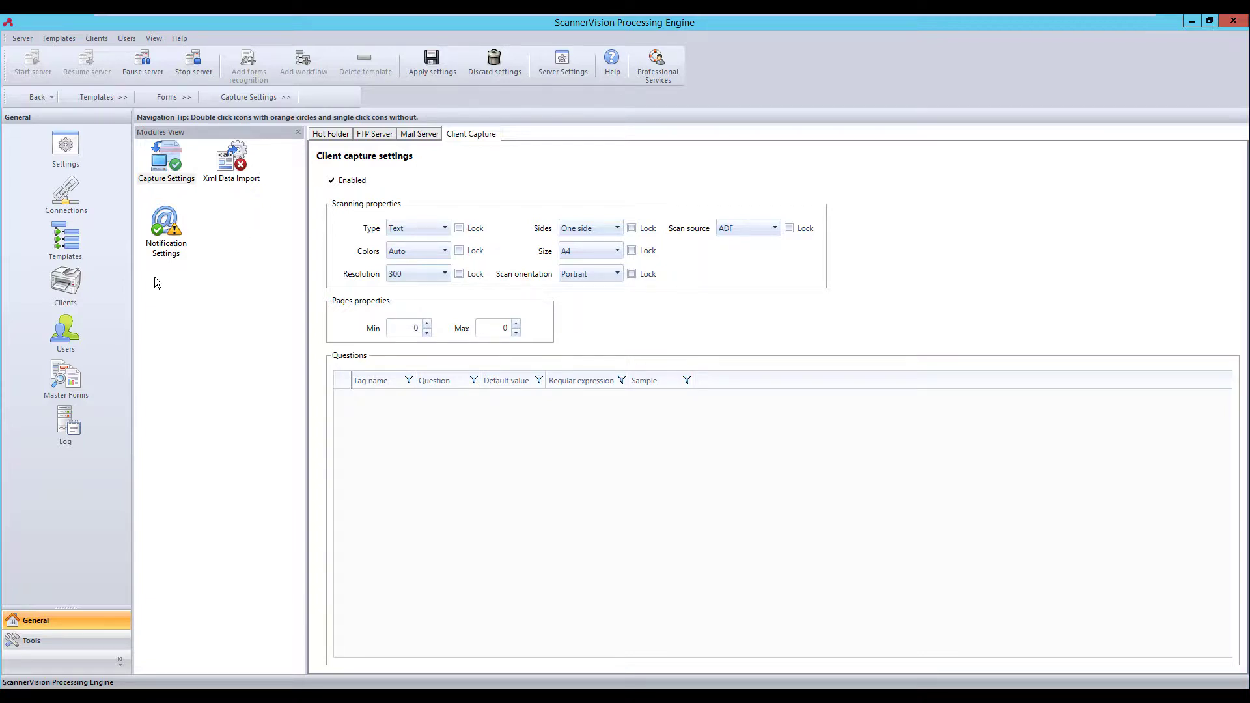
Step: Assign the Invoice - Form template to the Master Invoice form in Master Forms, and select the Master PO form
left_click(67, 372)
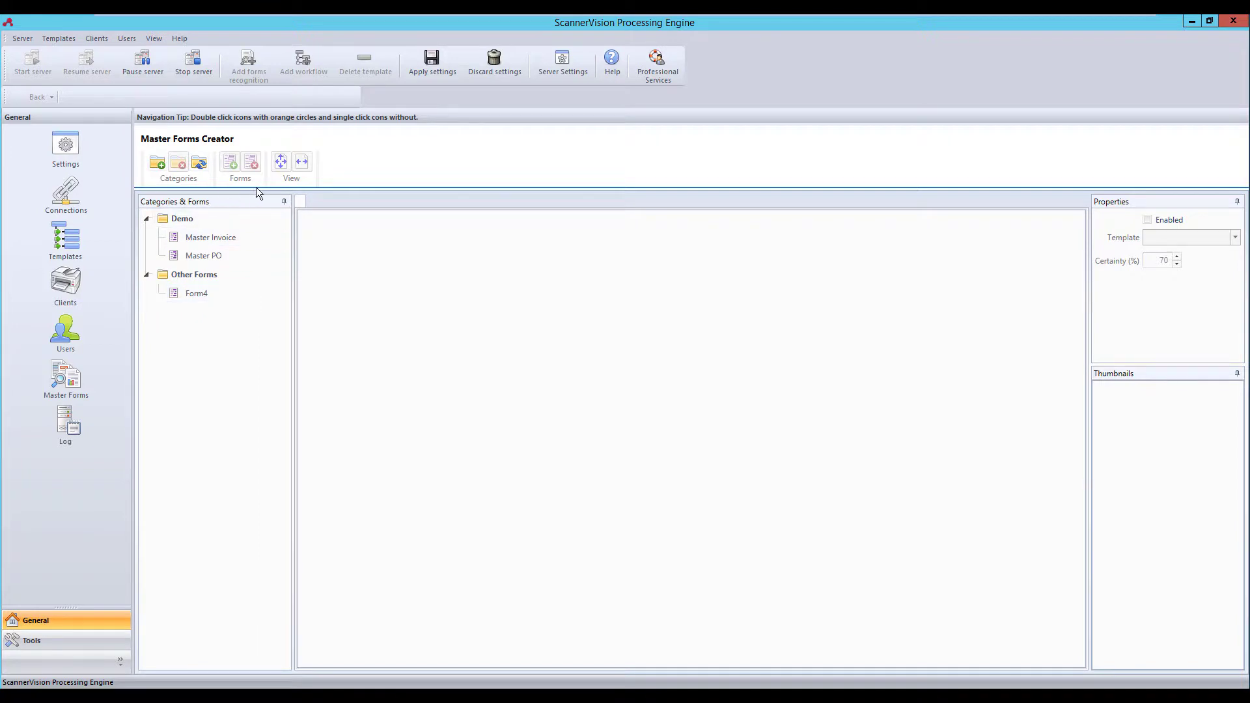
left_click(225, 238)
left_click(225, 238)
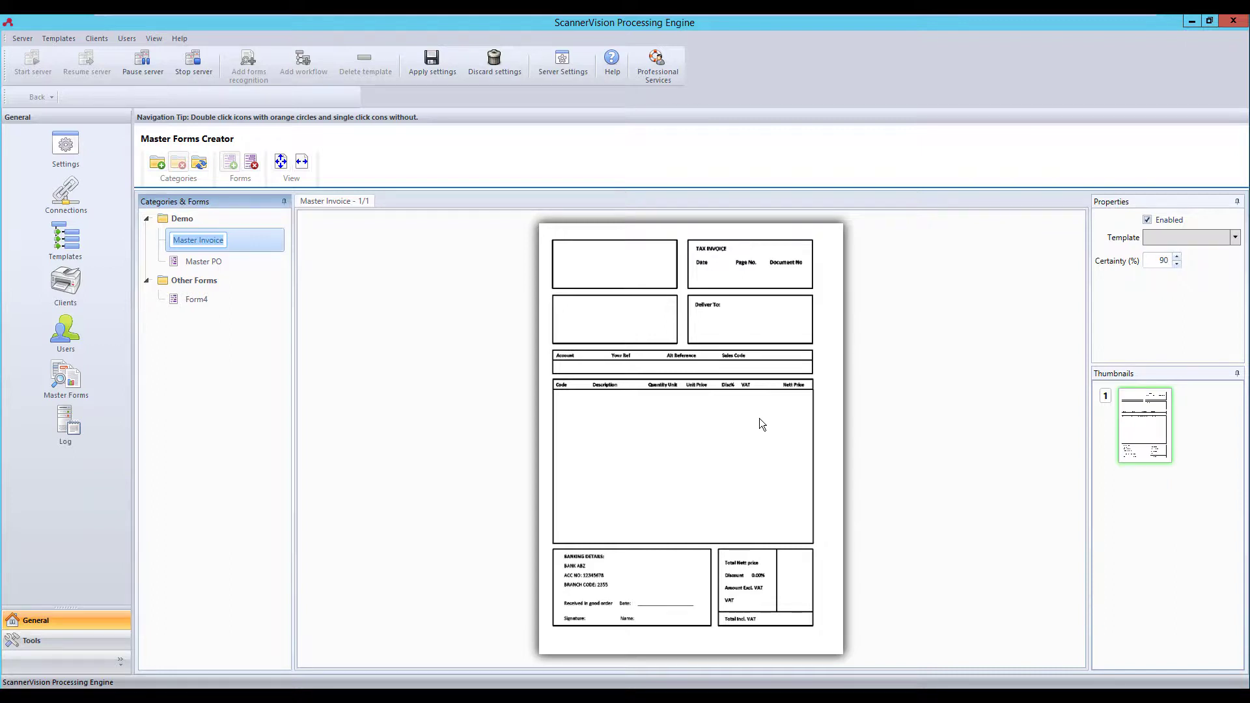
left_click(1235, 237)
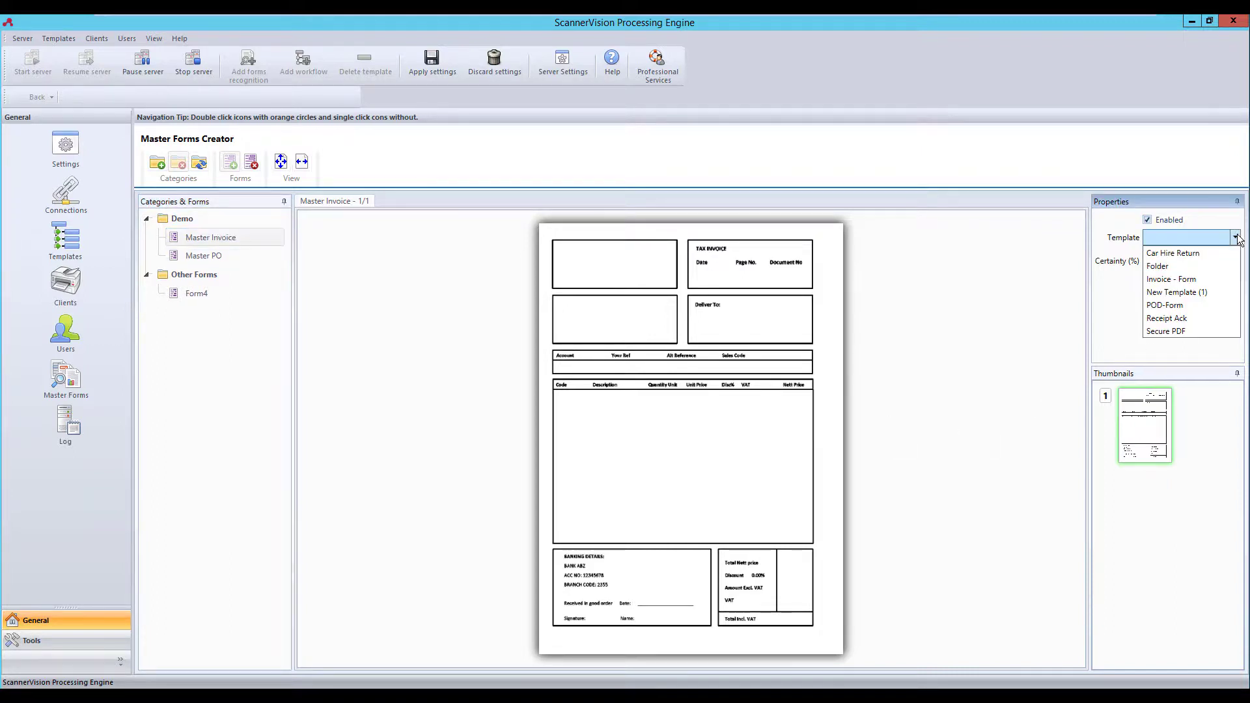
left_click(1209, 279)
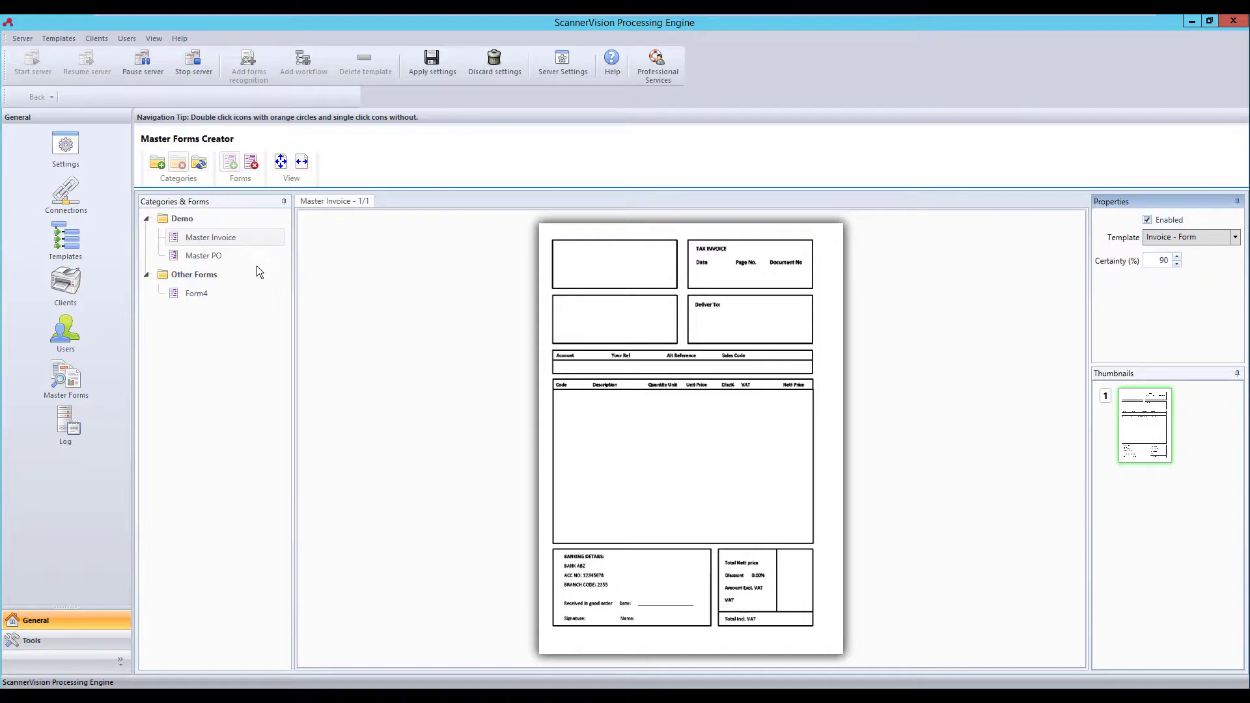
left_click(200, 256)
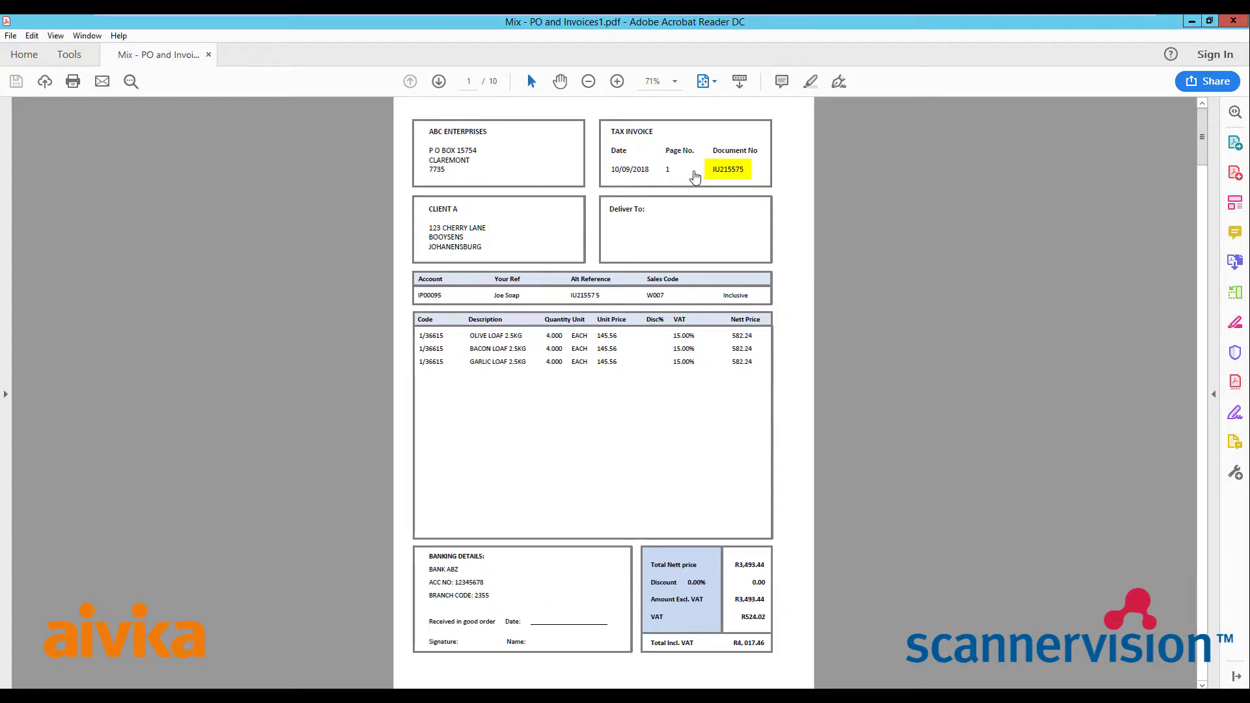
Step: Page through Mix - PO and Invoices1.pdf, examining the document numbers on the invoices and the PO numbers on the purchase orders
left_click(439, 81)
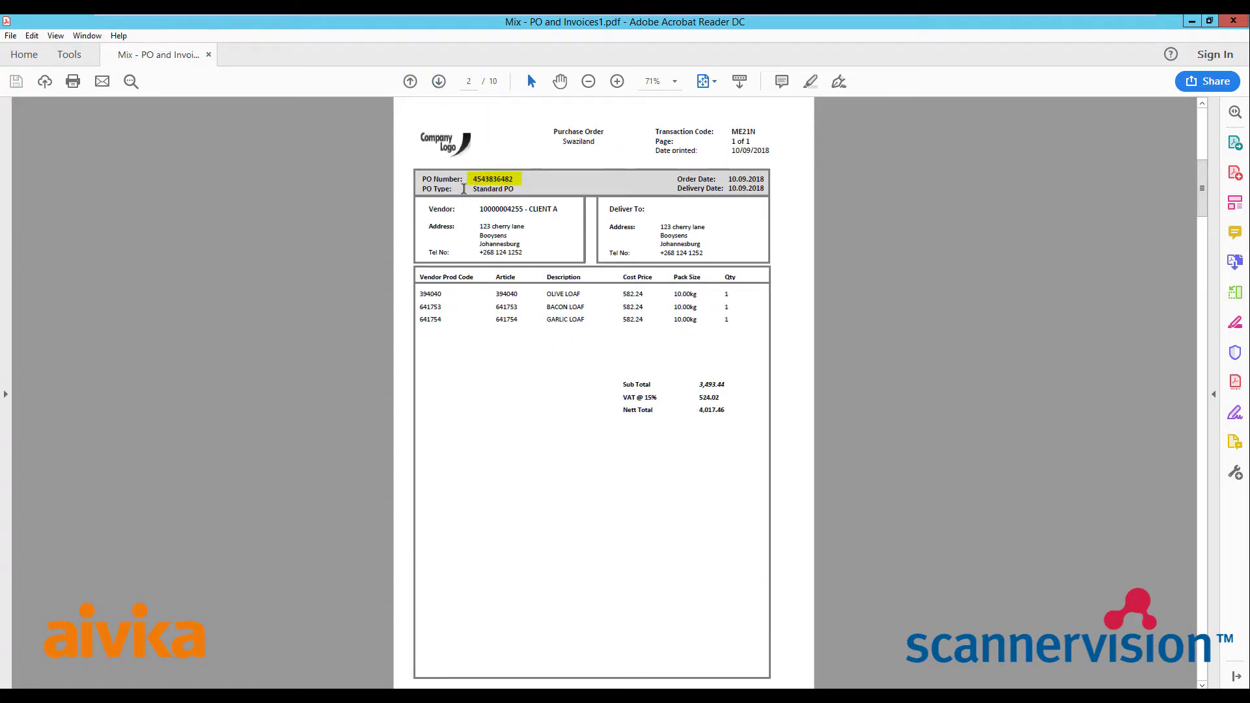
left_click(439, 81)
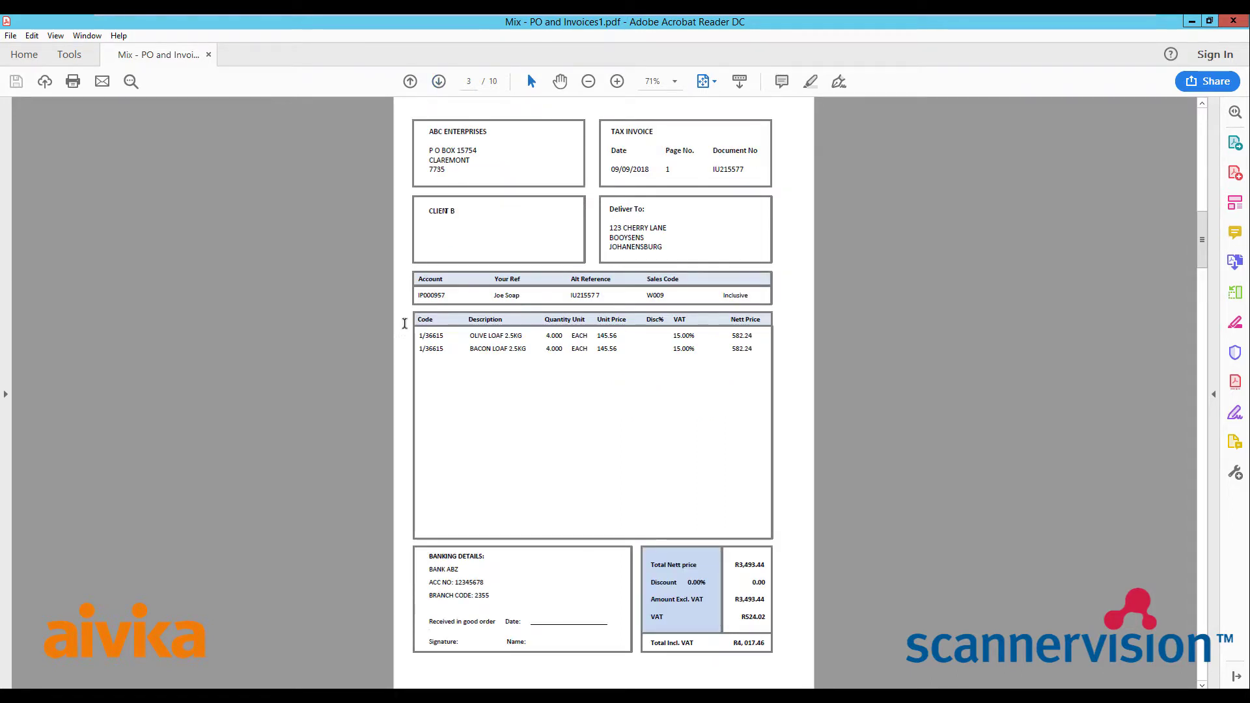
left_click(439, 82)
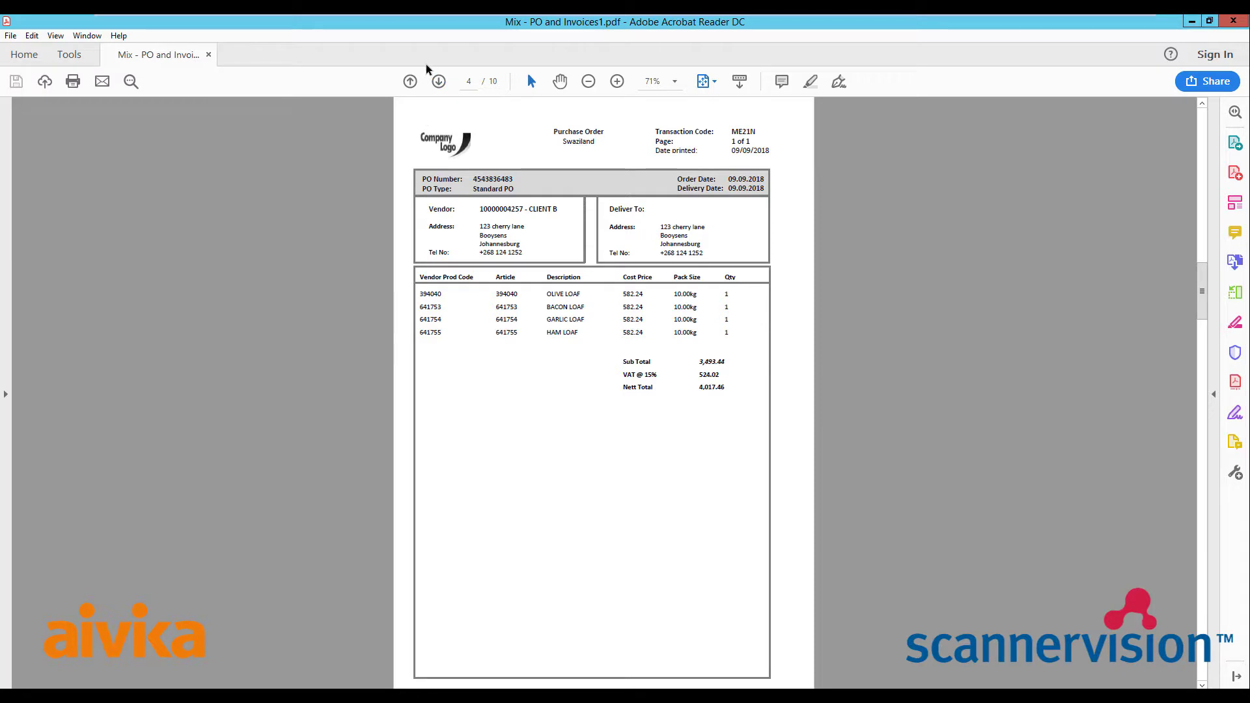
left_click(438, 81)
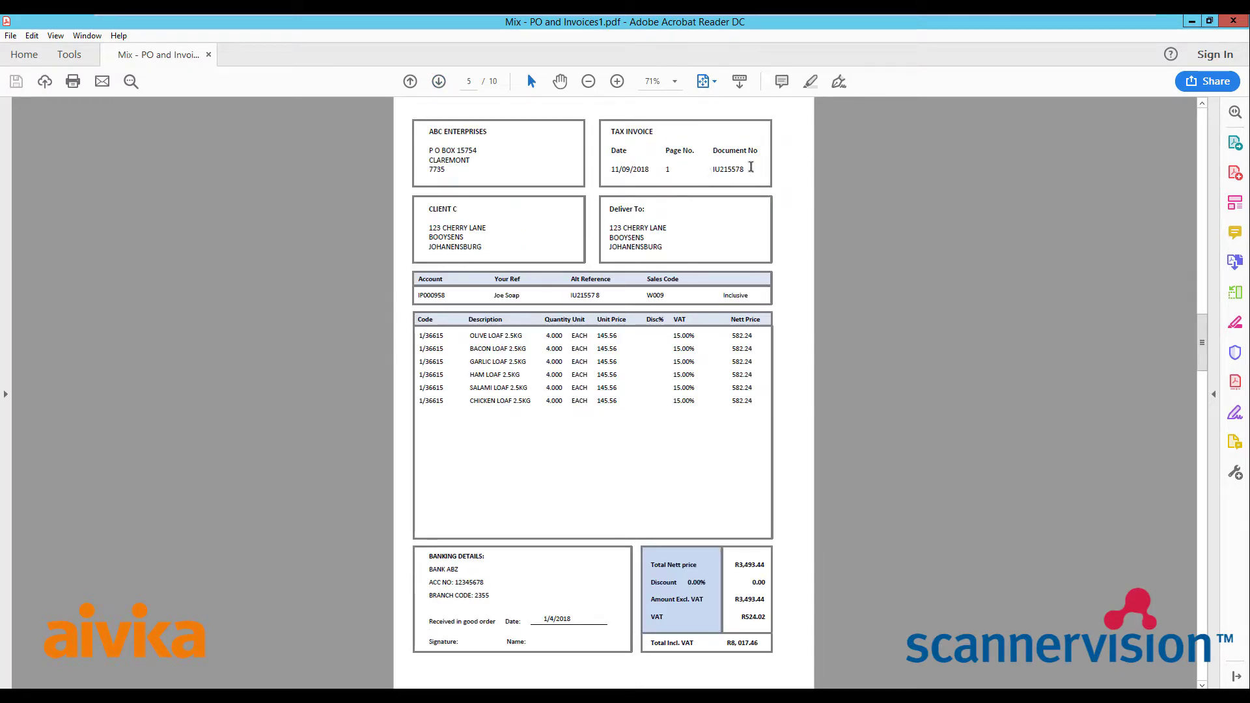
left_click(439, 81)
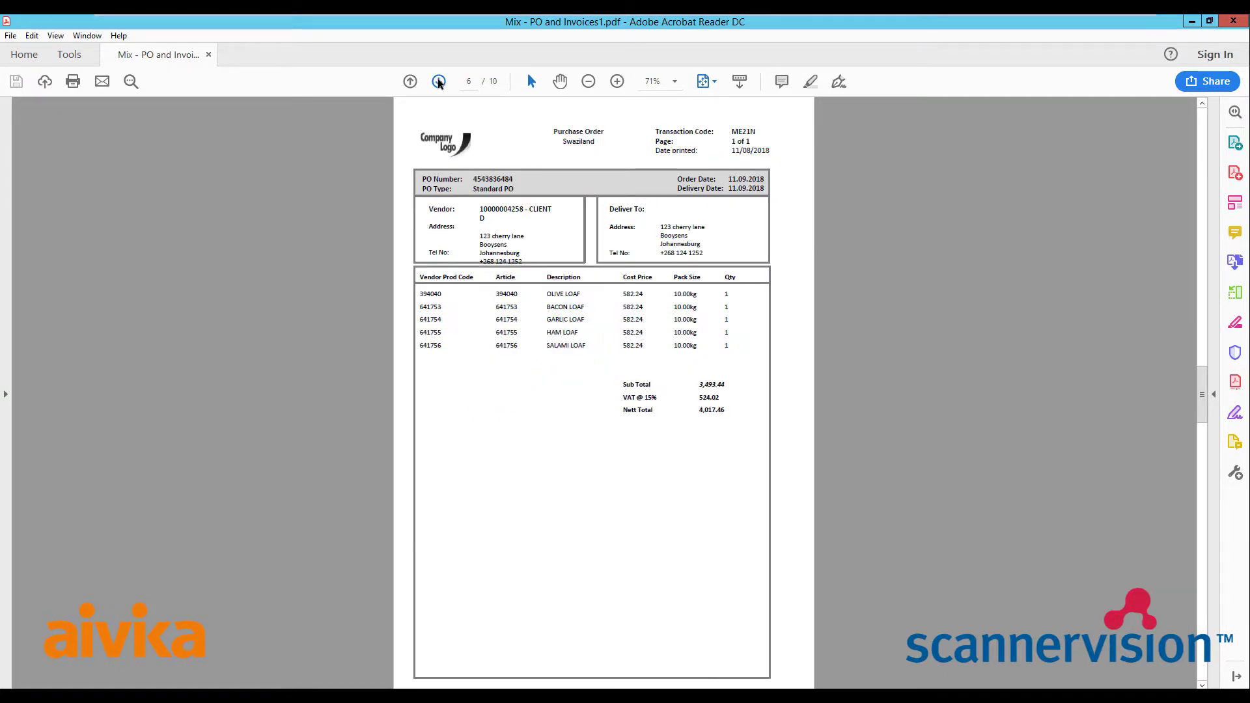
left_click(438, 81)
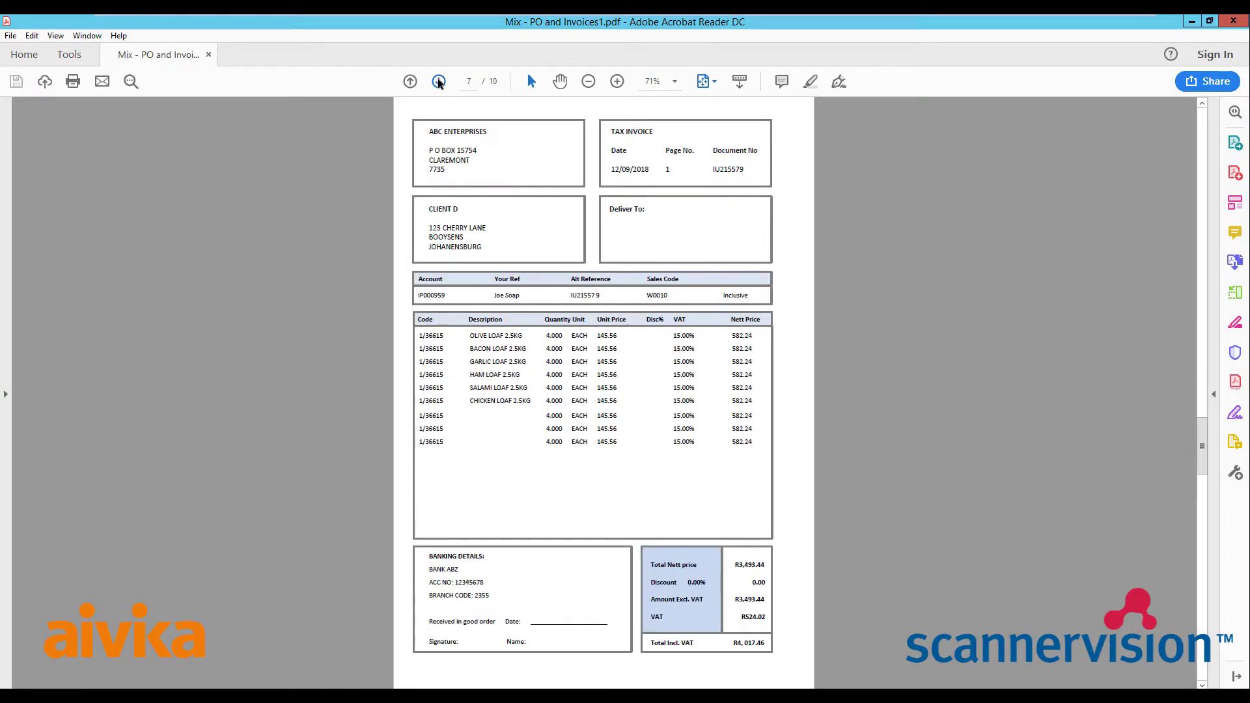
left_click(438, 81)
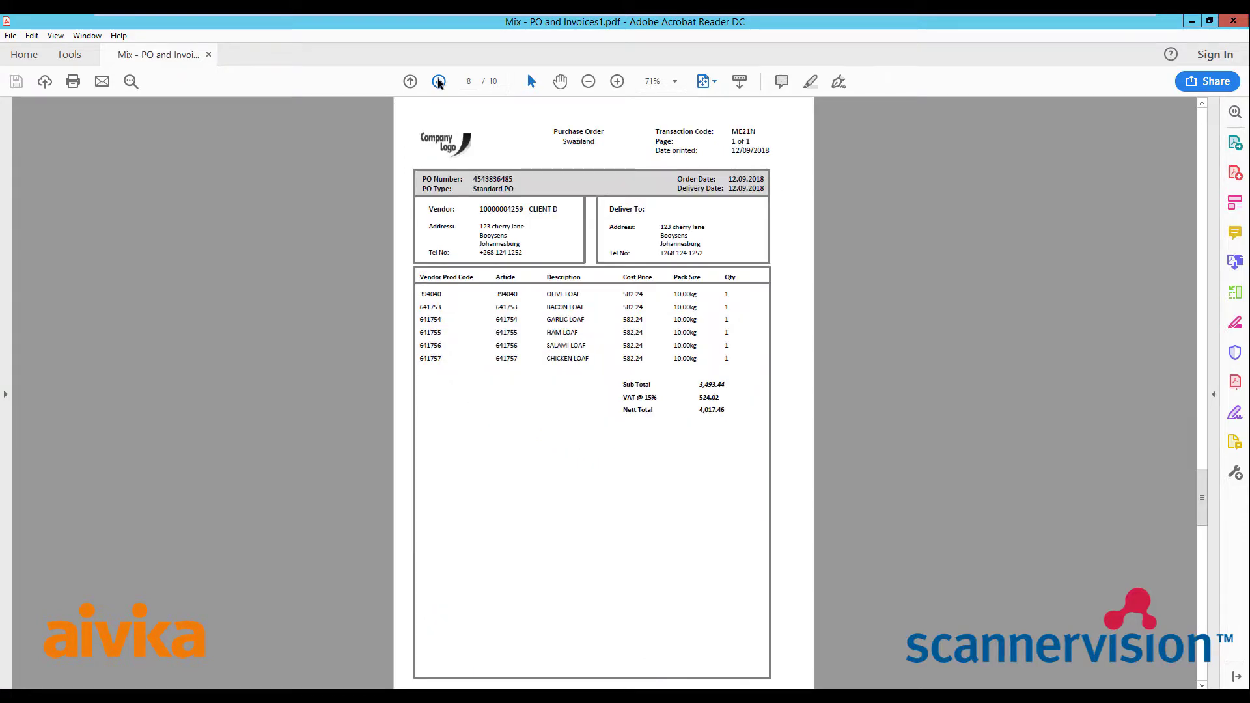
left_click(439, 82)
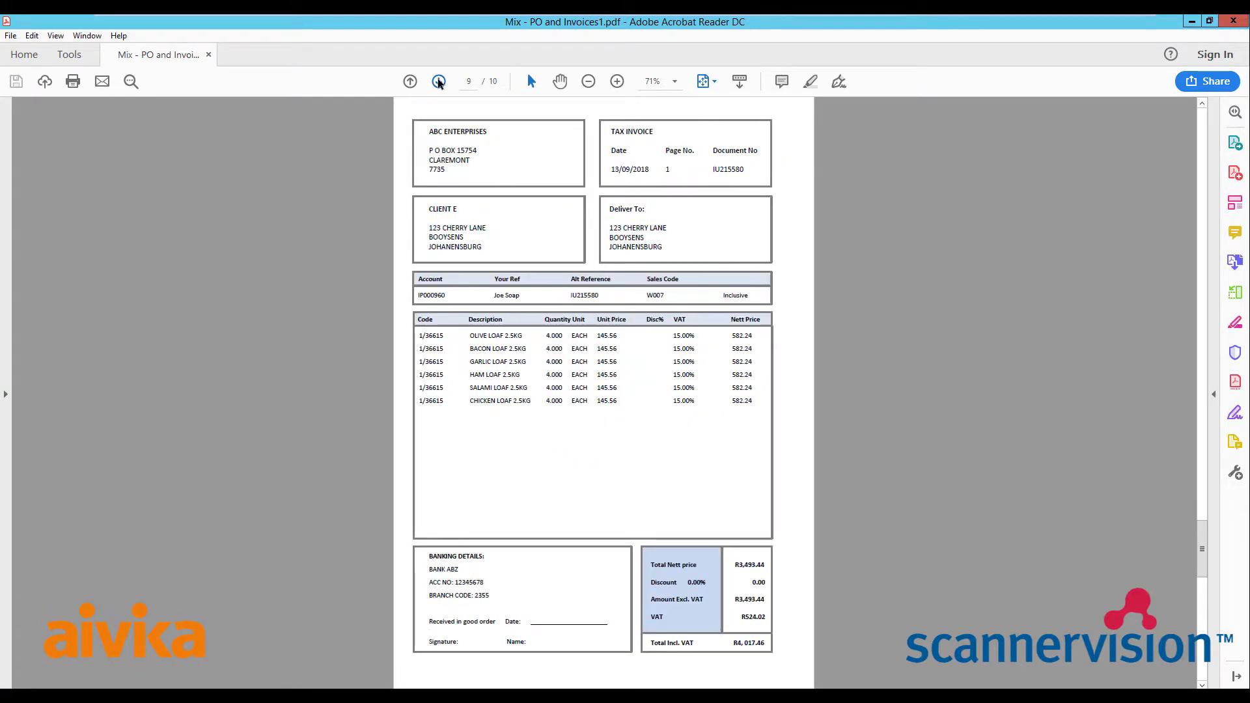
left_click(439, 82)
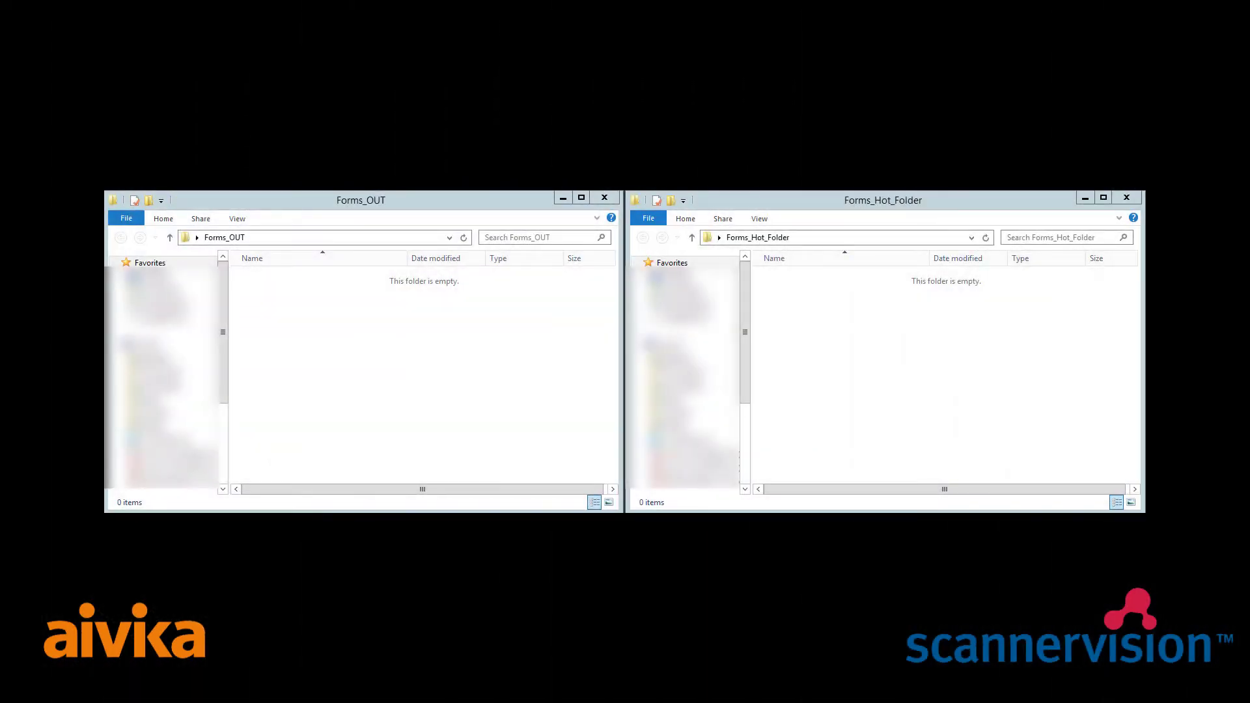
Step: Paste the copied file into Forms_Hot_Folder for processing
right_click(848, 349)
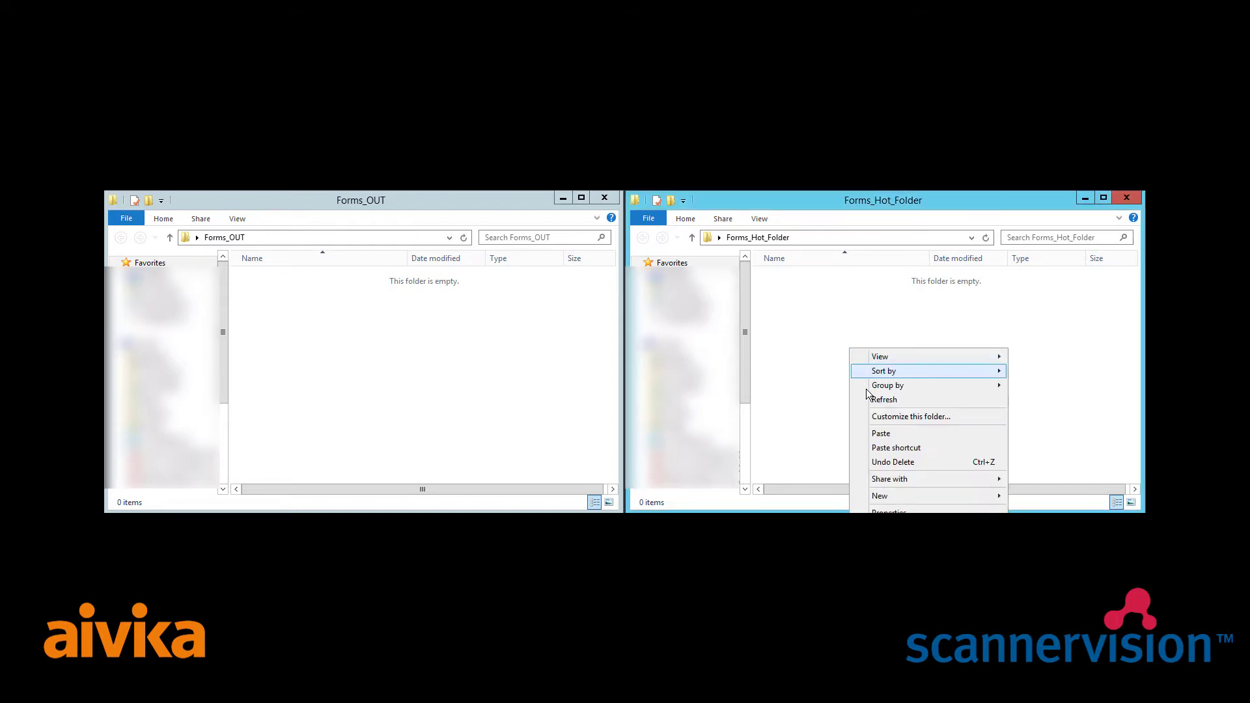
left_click(883, 434)
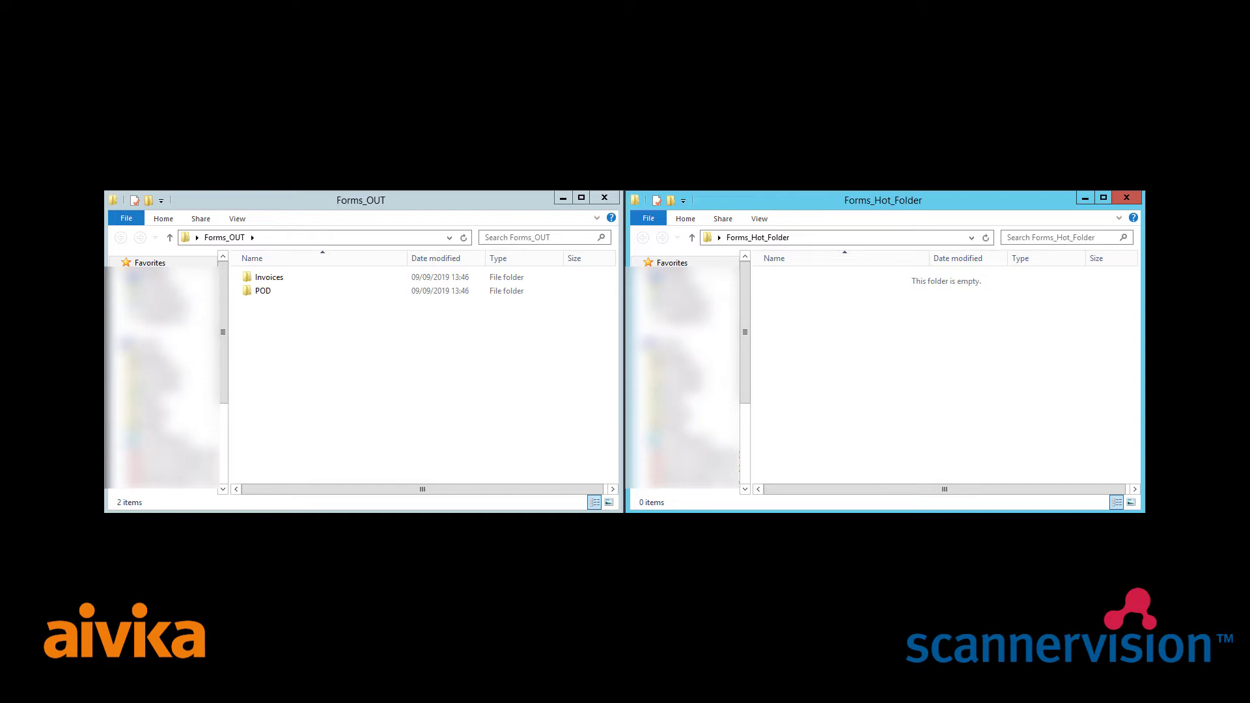
Step: Examine the file names in the Invoices subfolder of Forms_OUT, and return to Forms_OUT
left_click(277, 280)
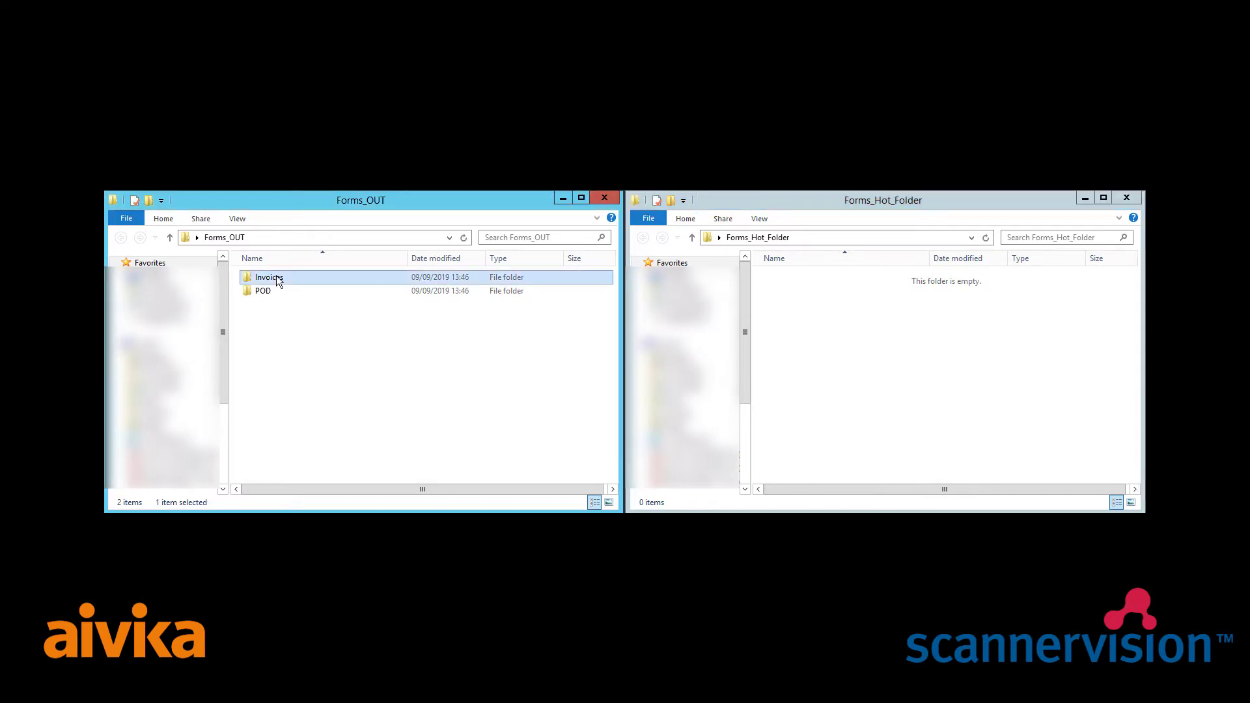
double_click(276, 278)
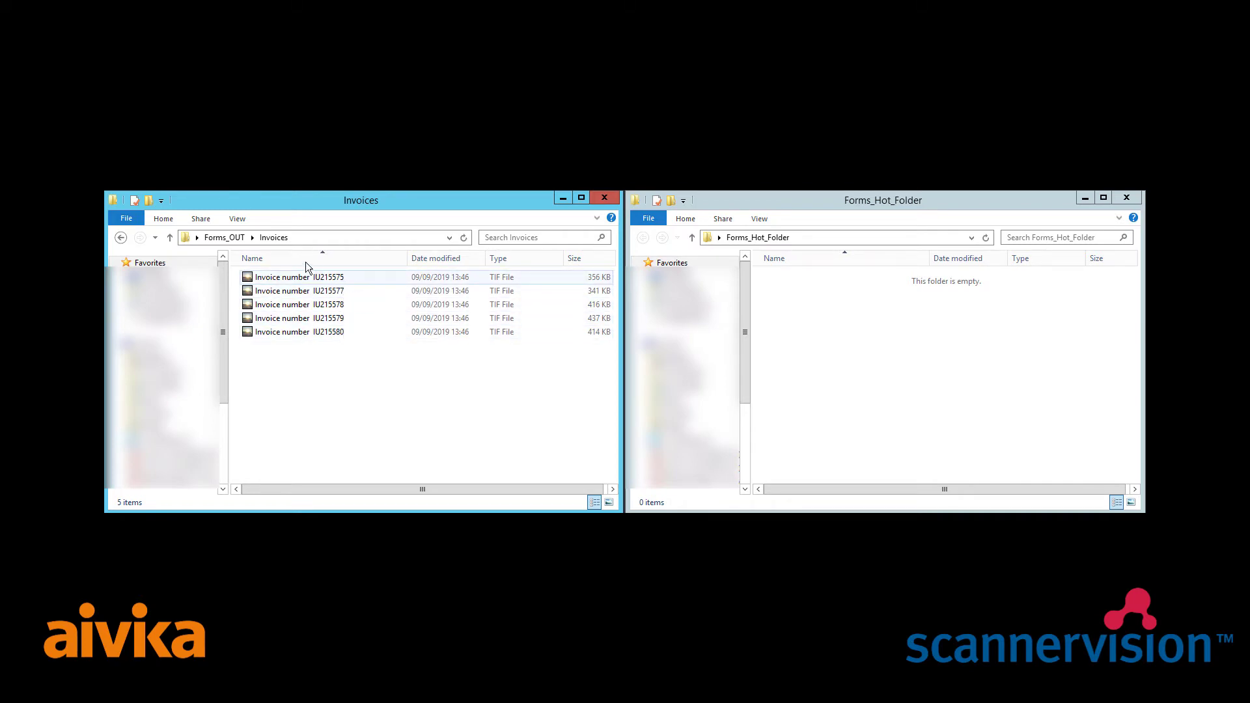
left_click(225, 238)
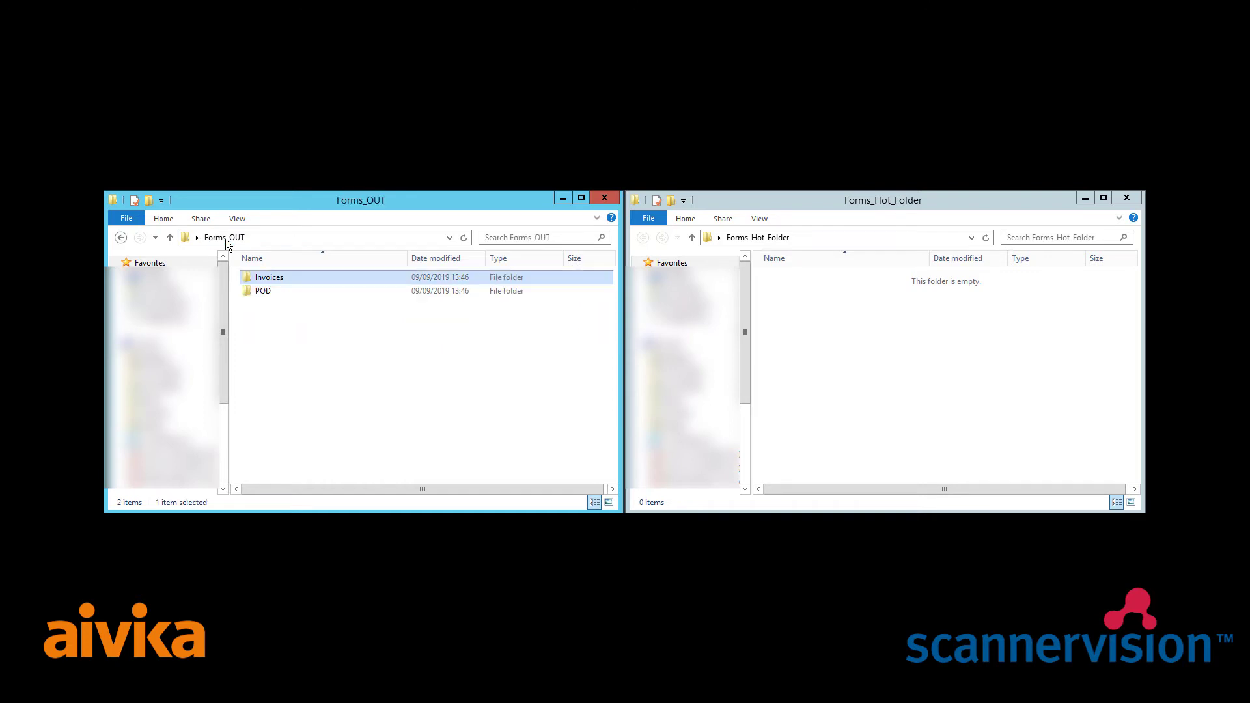
Step: Browse the POD output down through 2019, September and 09, and open the third TIF file
double_click(262, 291)
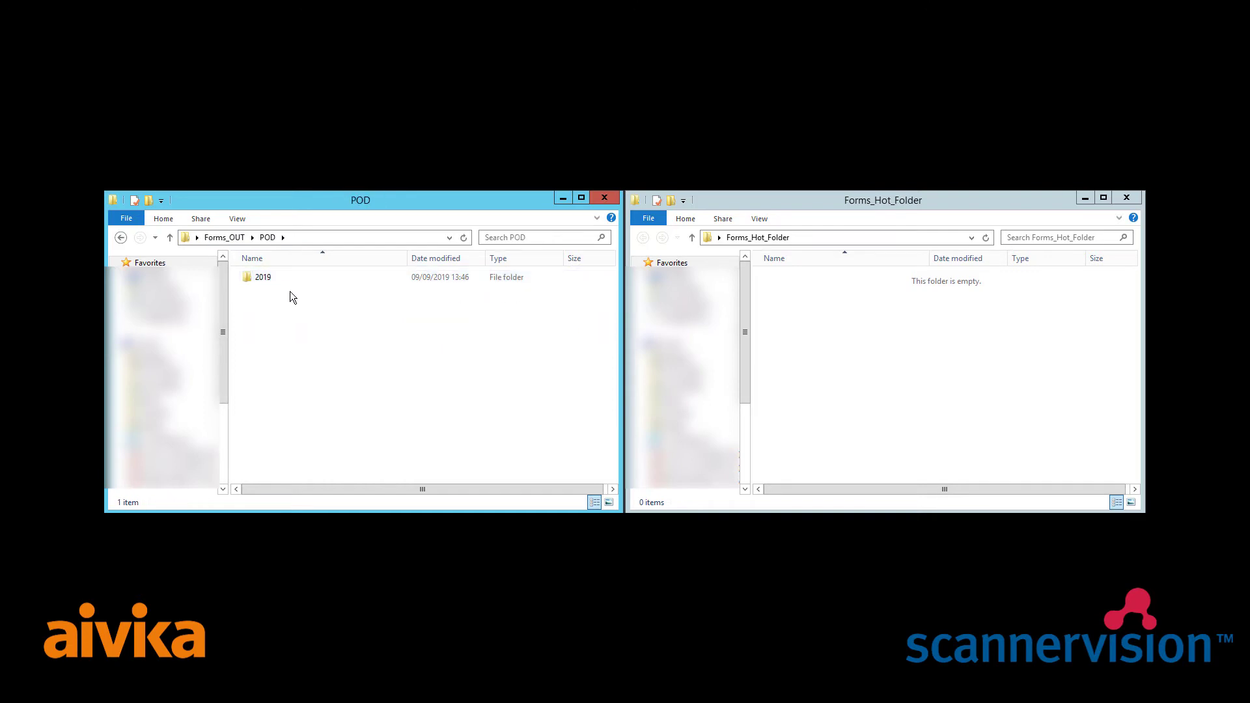
double_click(263, 277)
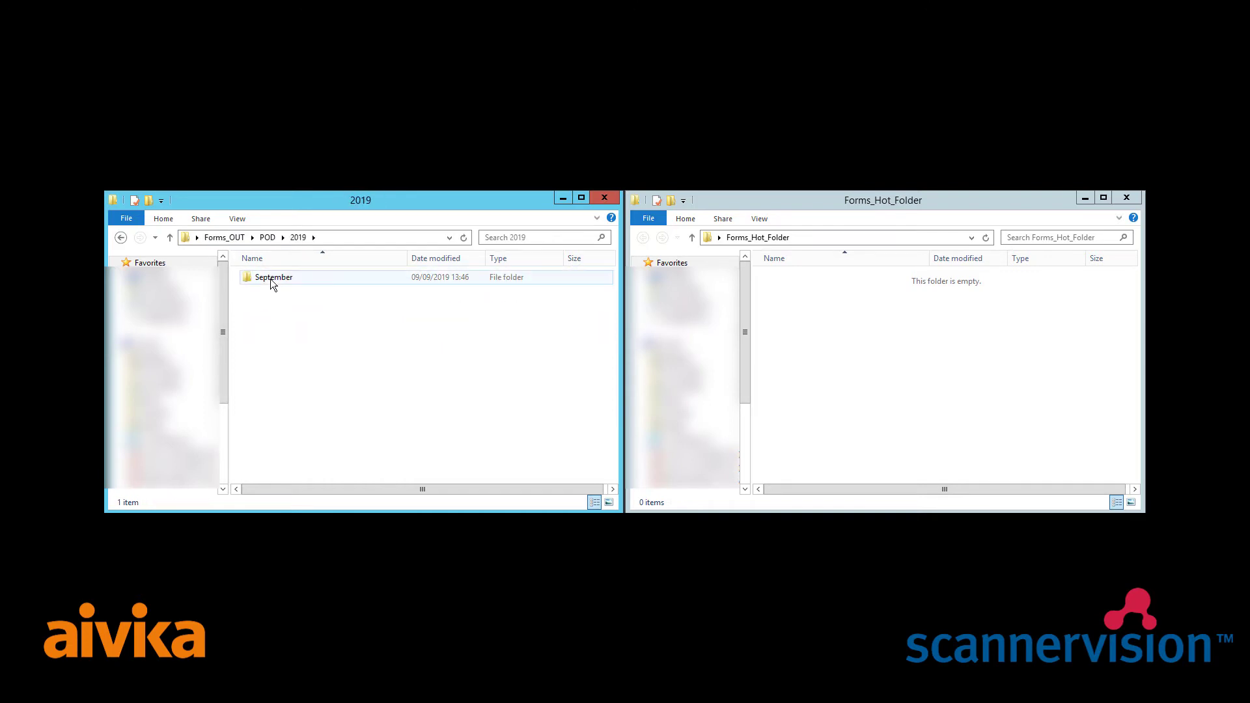
double_click(271, 279)
double_click(282, 277)
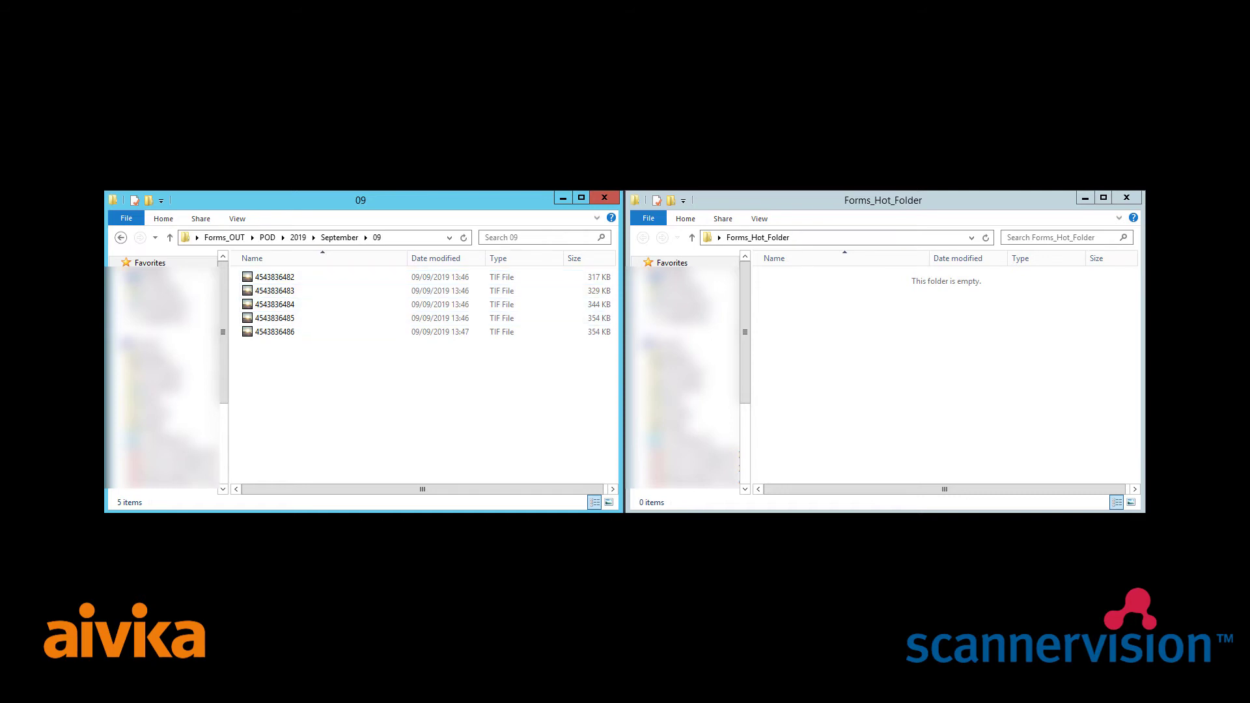
left_click(365, 304)
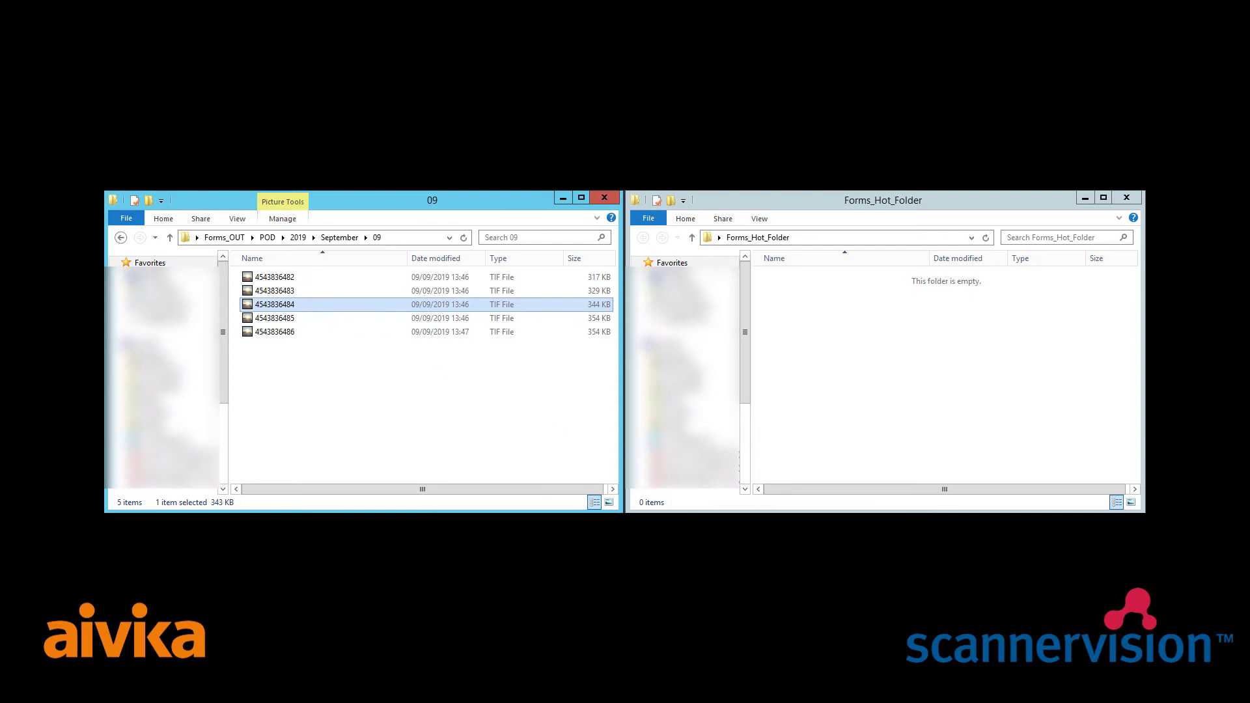
key("Return")
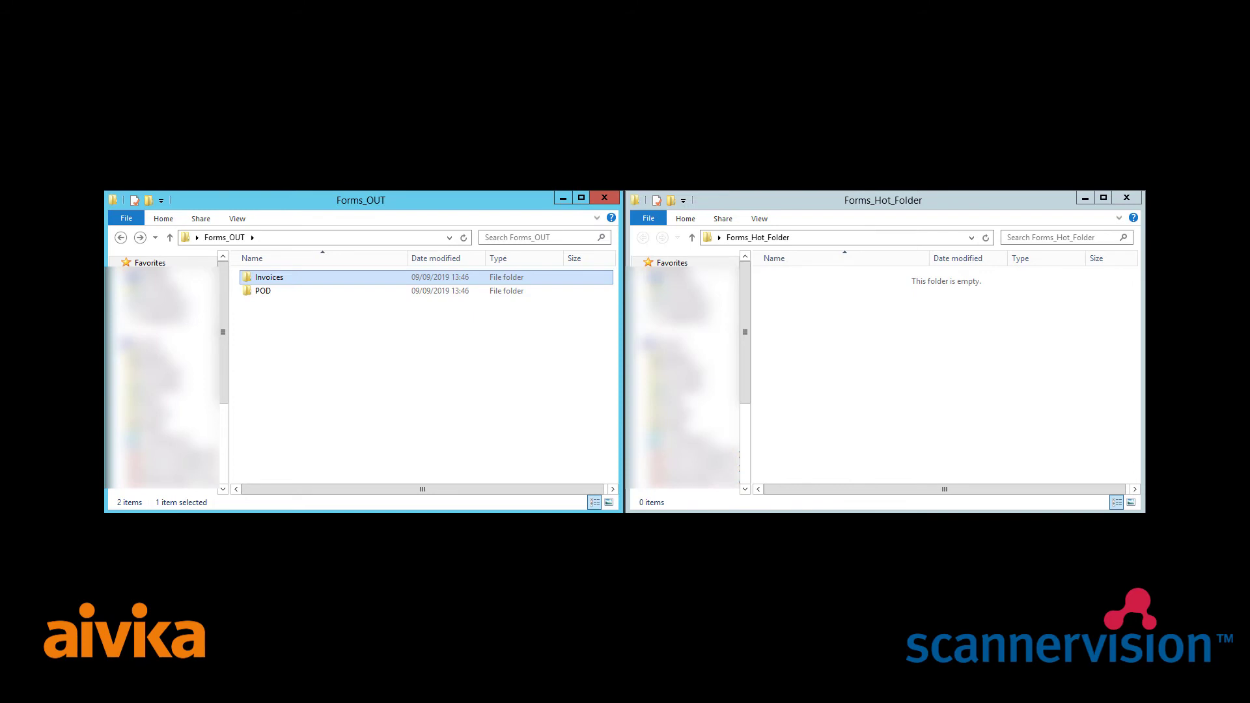
Step: View the third invoice TIF in the Invoices subfolder, close it and return to Forms_OUT
left_click(276, 277)
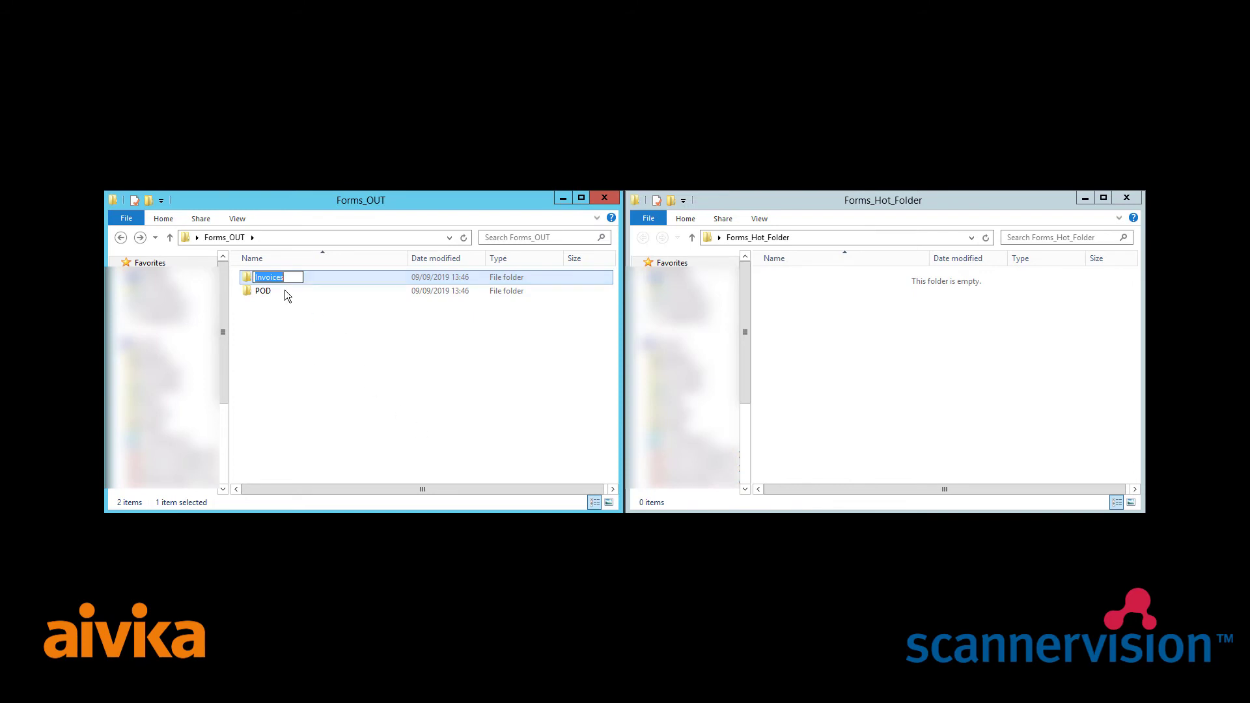
left_click(246, 280)
double_click(246, 279)
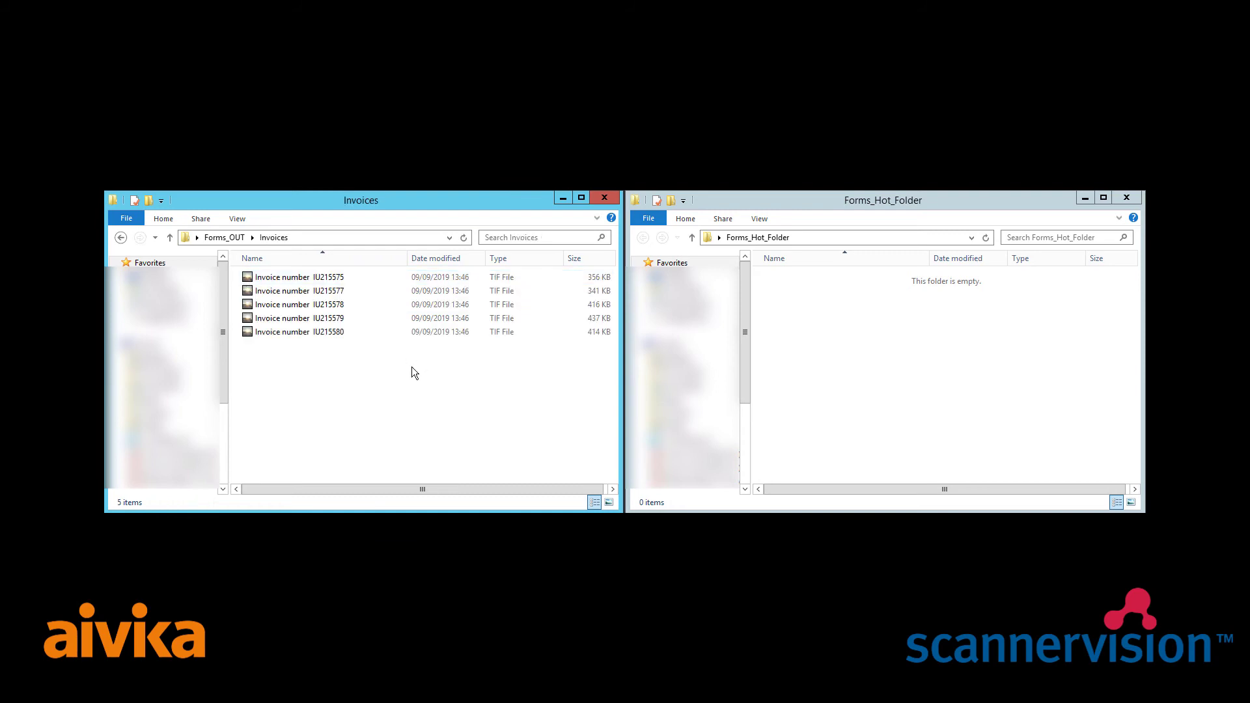
double_click(327, 306)
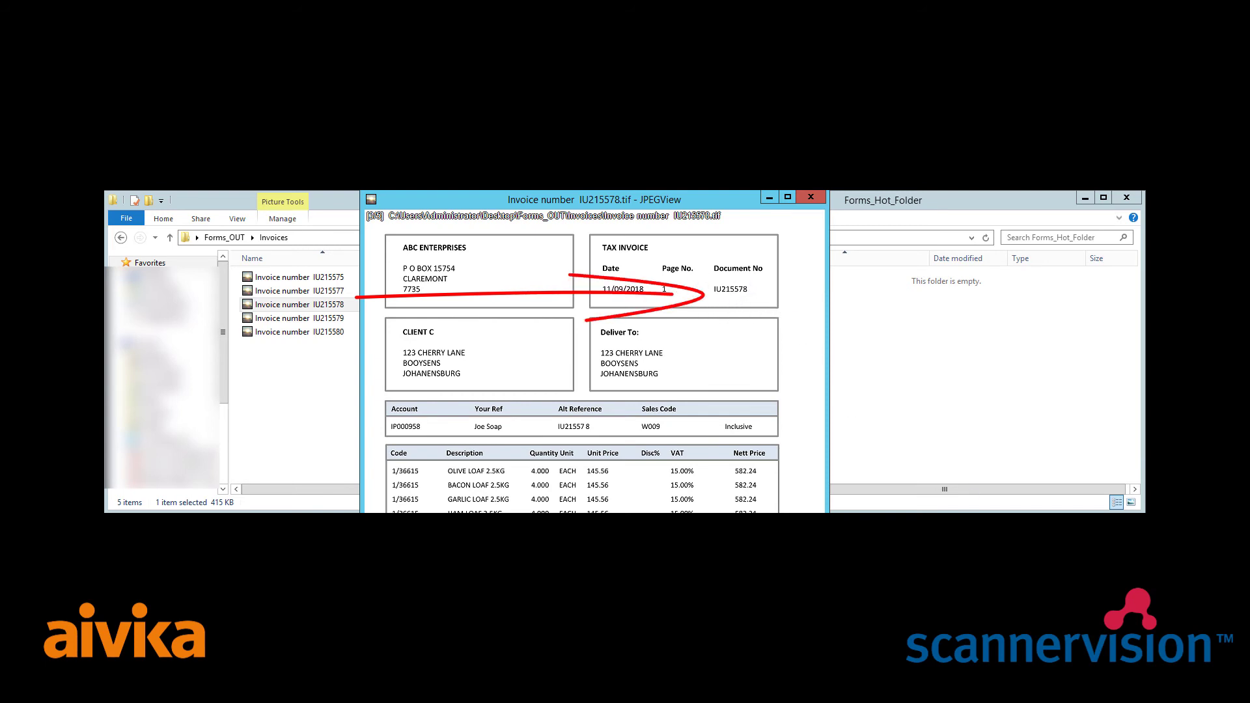
key("Escape")
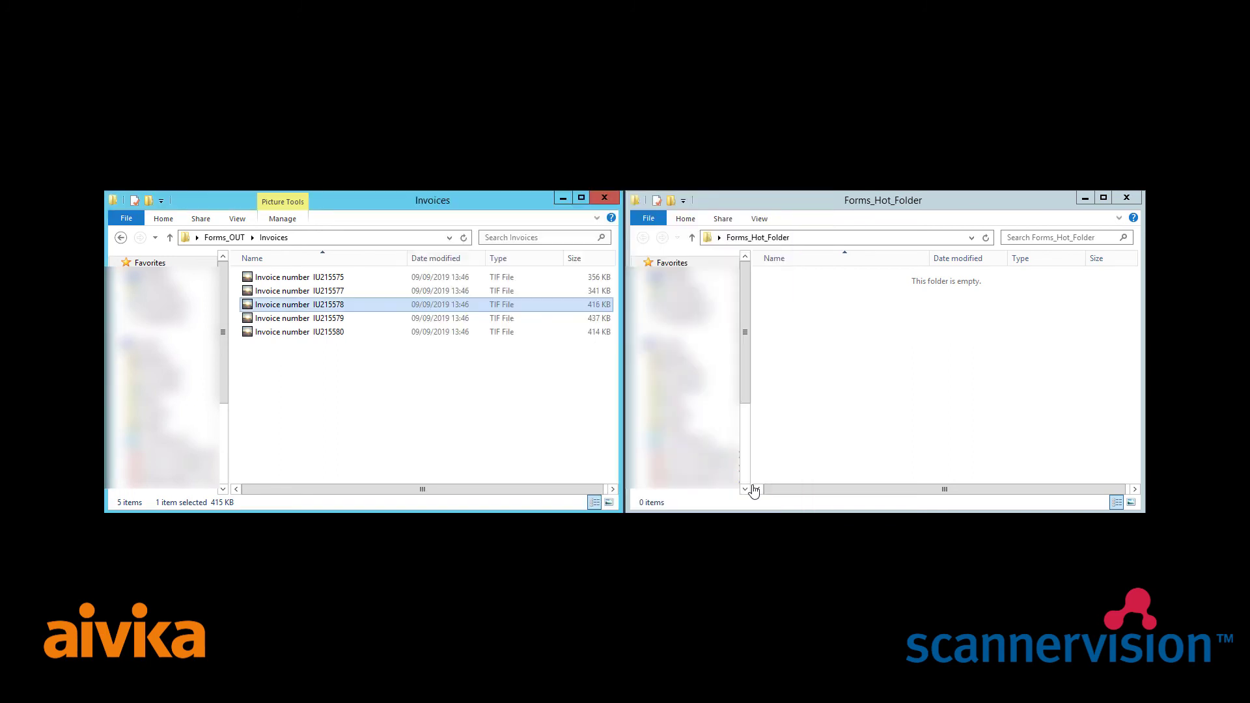
left_click(208, 239)
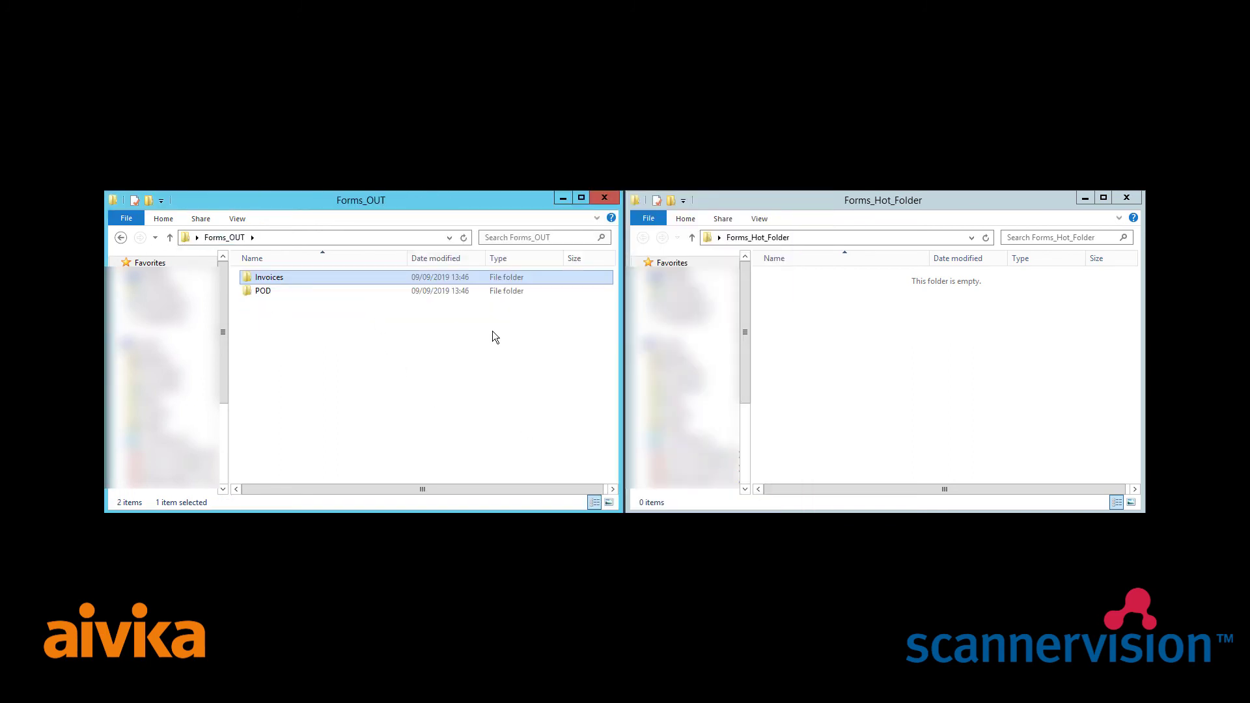